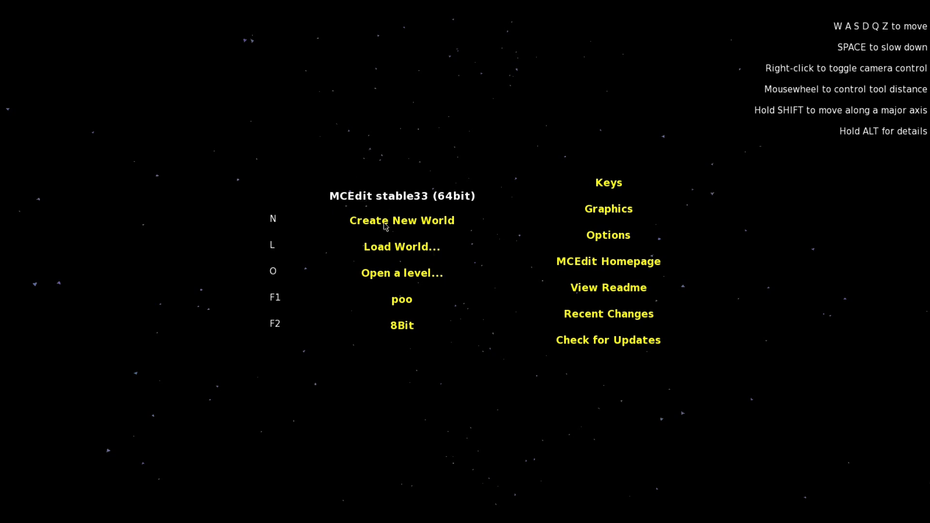
# Step: Choose Create New World on the MCEdit start screen
pyautogui.click(409, 223)
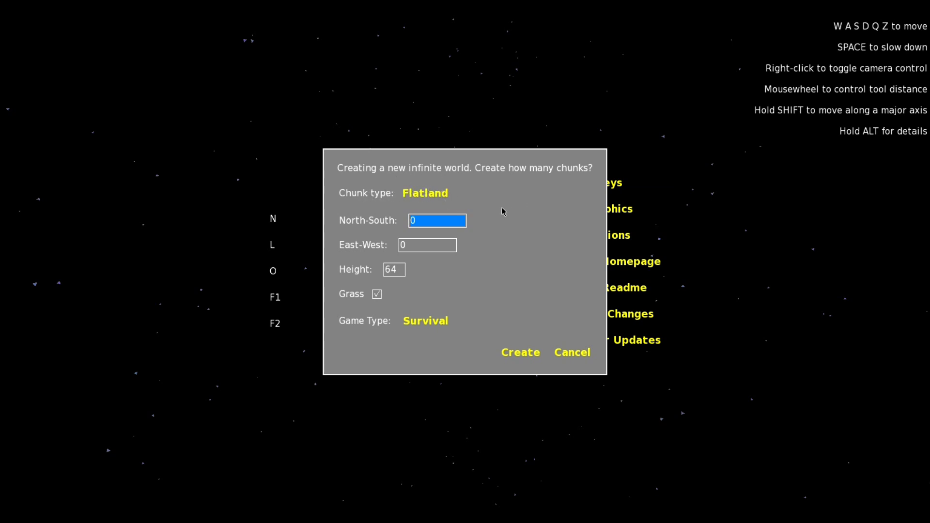
pyautogui.click(431, 325)
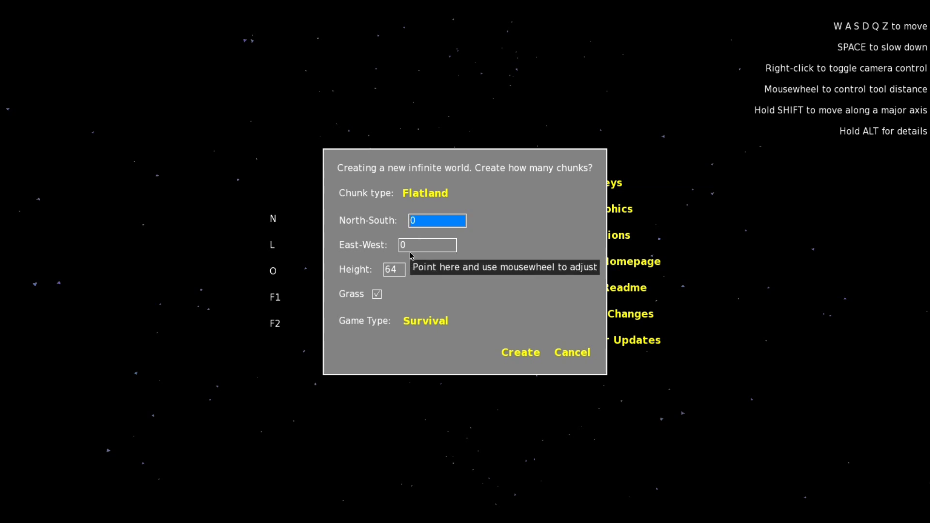
pyautogui.click(421, 223)
pyautogui.write('600')
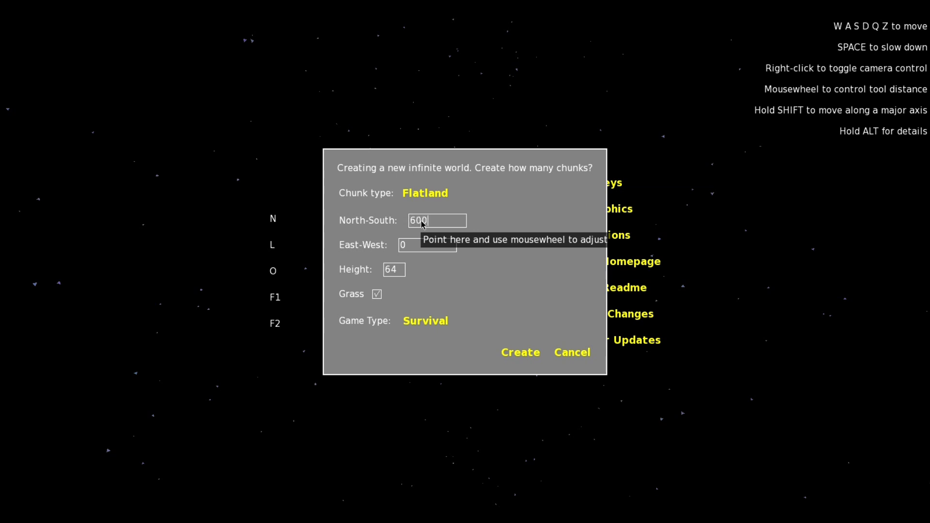
# Step: Create a 10 by 10 chunk world with Flatland and Grass kept on
pyautogui.press('Tab')
pyautogui.write('600')
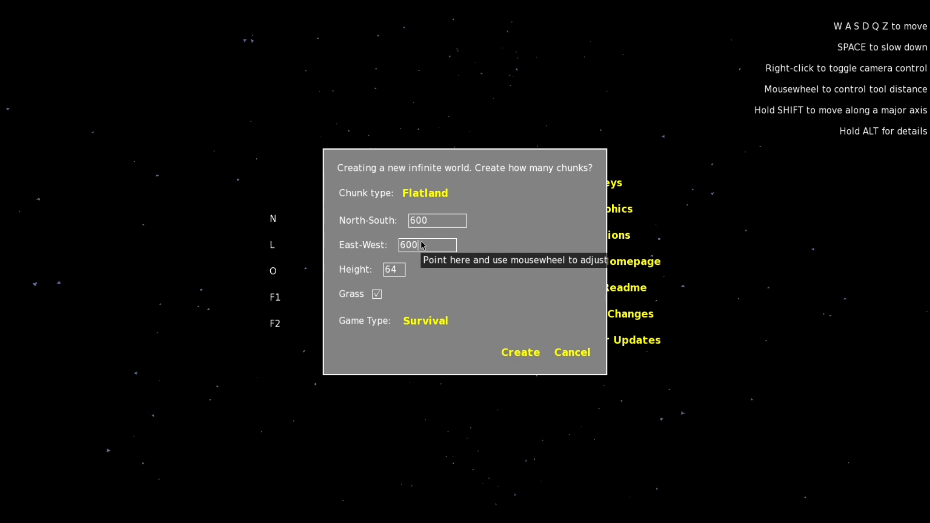
pyautogui.click(437, 223)
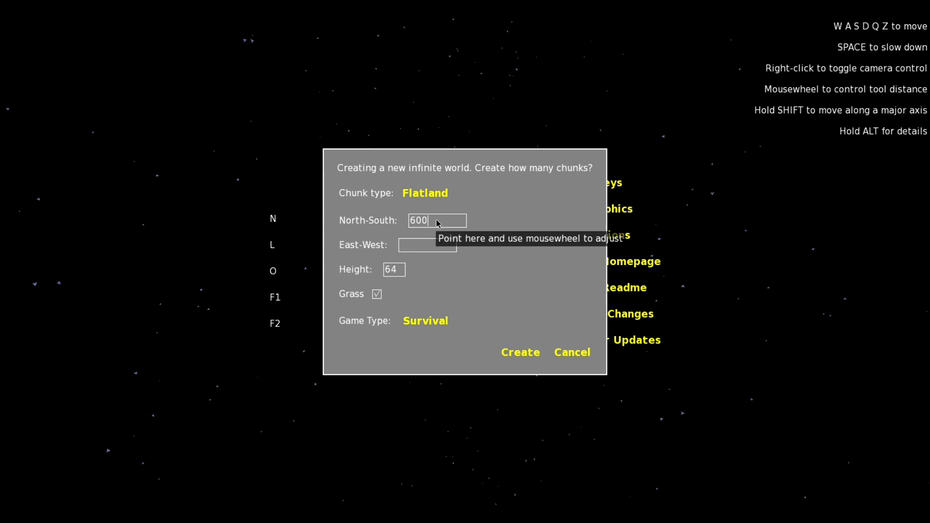
pyautogui.press('BackSpace')
pyautogui.press('BackSpace')
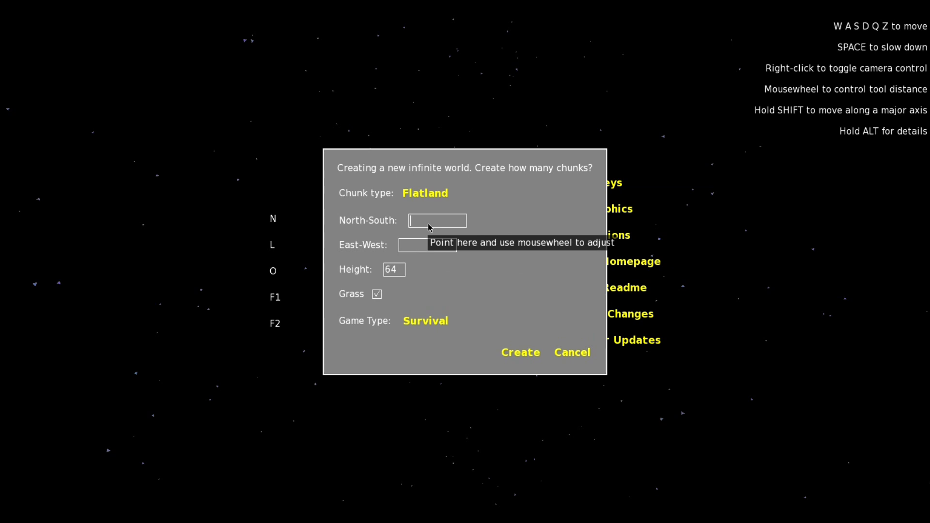
pyautogui.write('10')
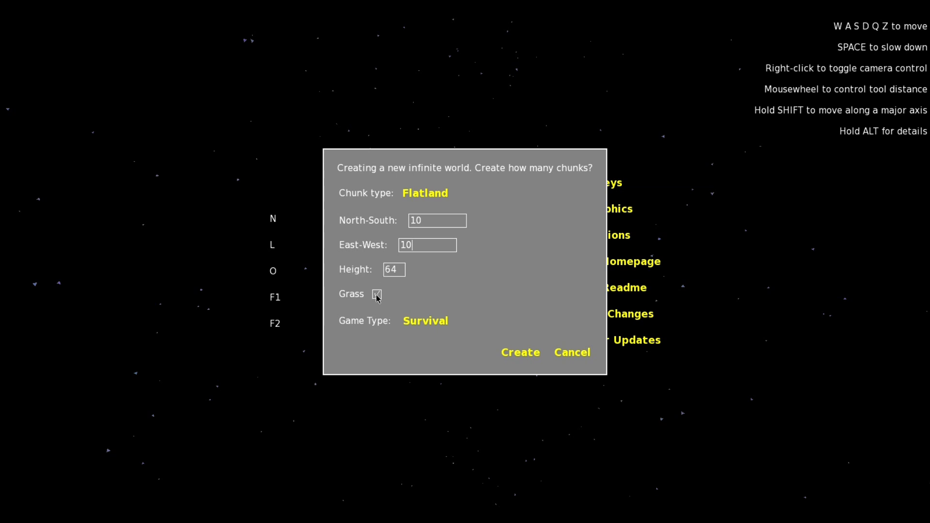
pyautogui.click(531, 356)
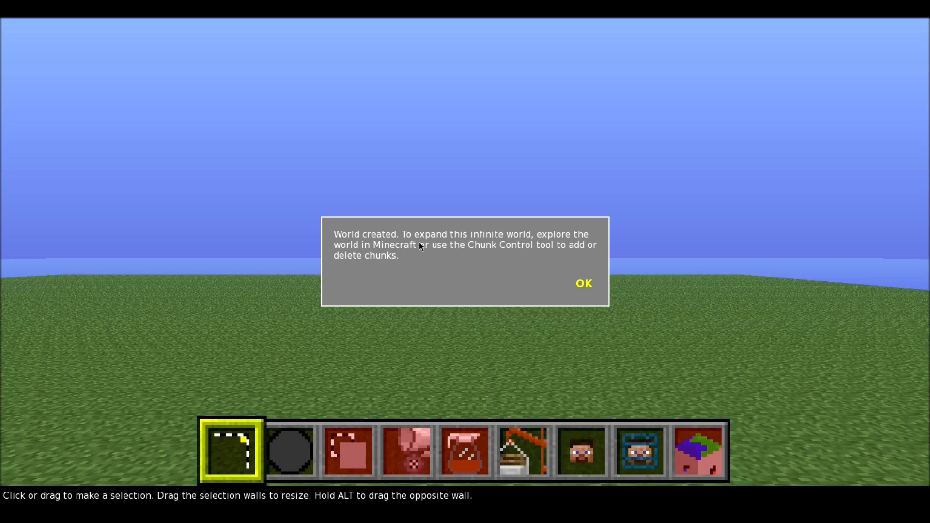
# Step: Dismiss the world-created message and fly over the grassland toward the spawn area
pyautogui.click(583, 285)
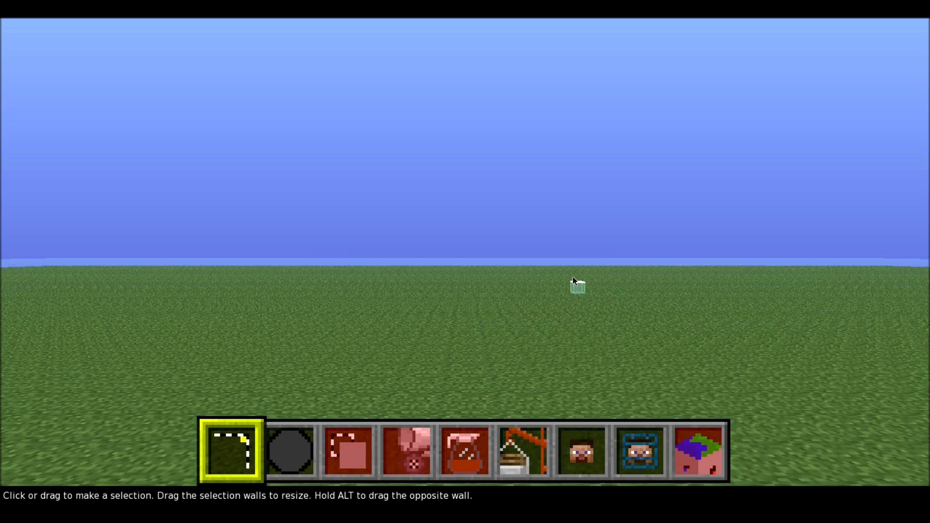
pyautogui.moveTo(541, 275); pyautogui.dragTo(541, 240, button='right')
pyautogui.moveTo(465, 239); pyautogui.dragTo(464, 291, button='right')
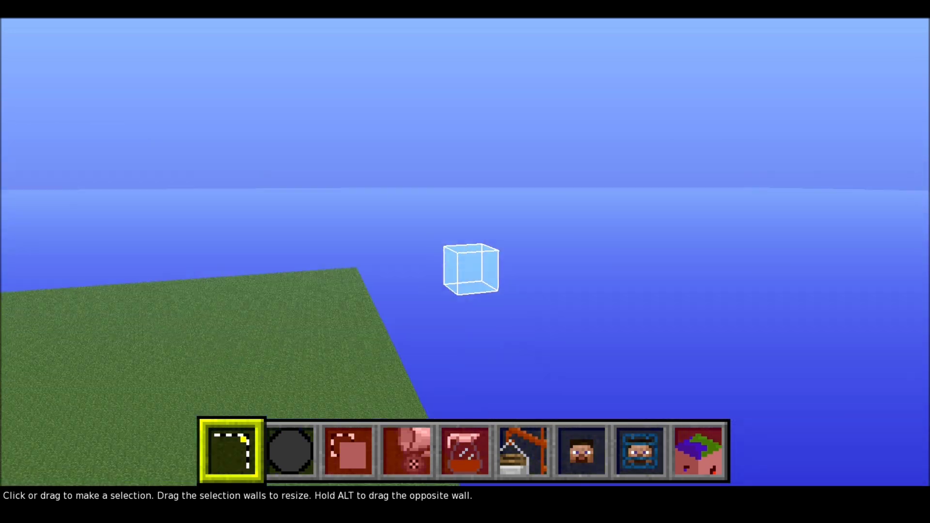
pyautogui.press('w')
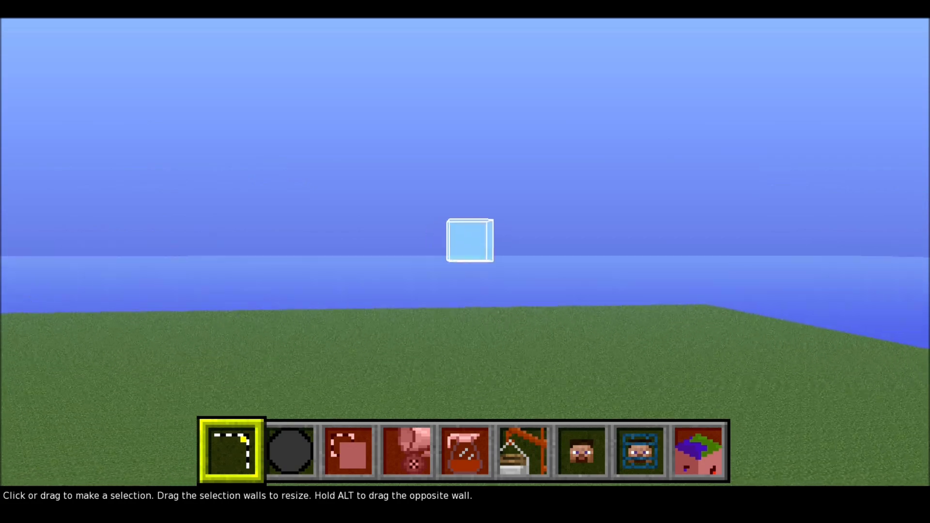
pyautogui.press('a')
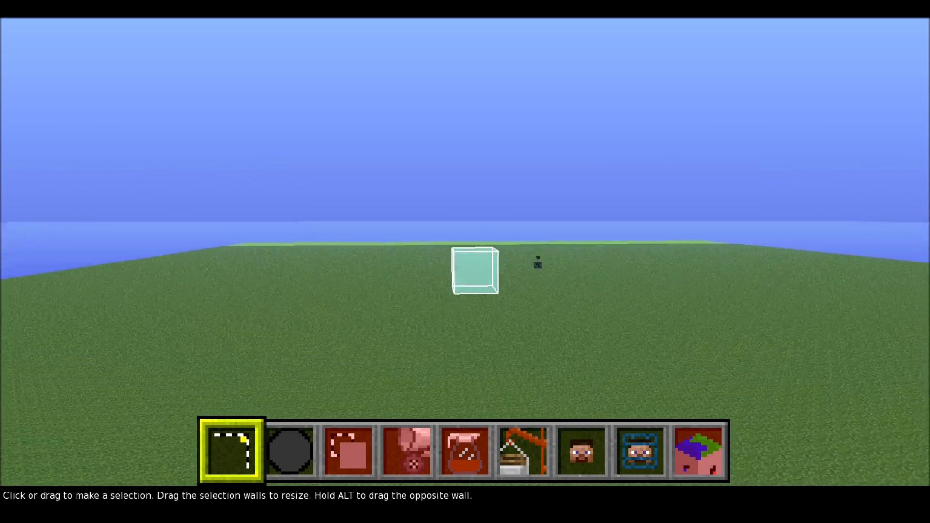
pyautogui.press('w')
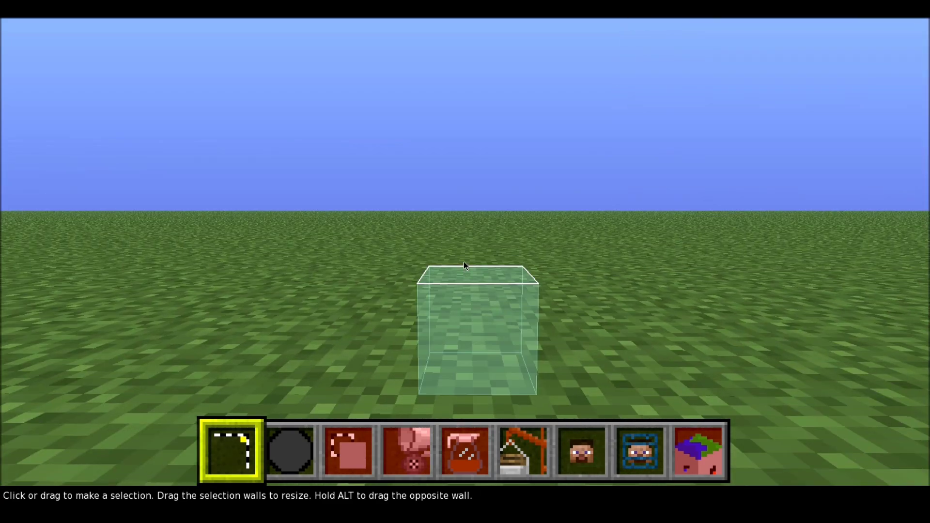
# Step: Draw a 5W x 4L x 1H selection box on the grass and view it
pyautogui.moveTo(463, 262); pyautogui.dragTo(498, 234)
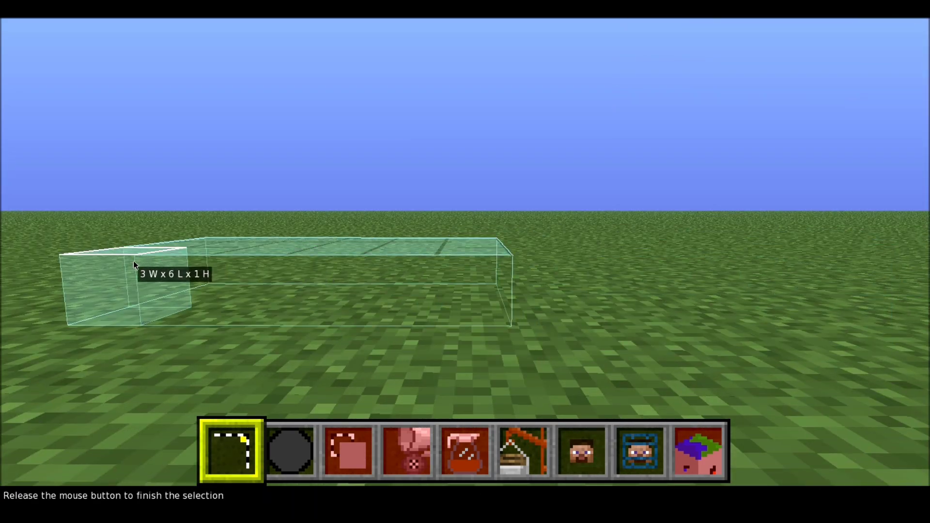
pyautogui.moveTo(498, 237); pyautogui.dragTo(121, 282)
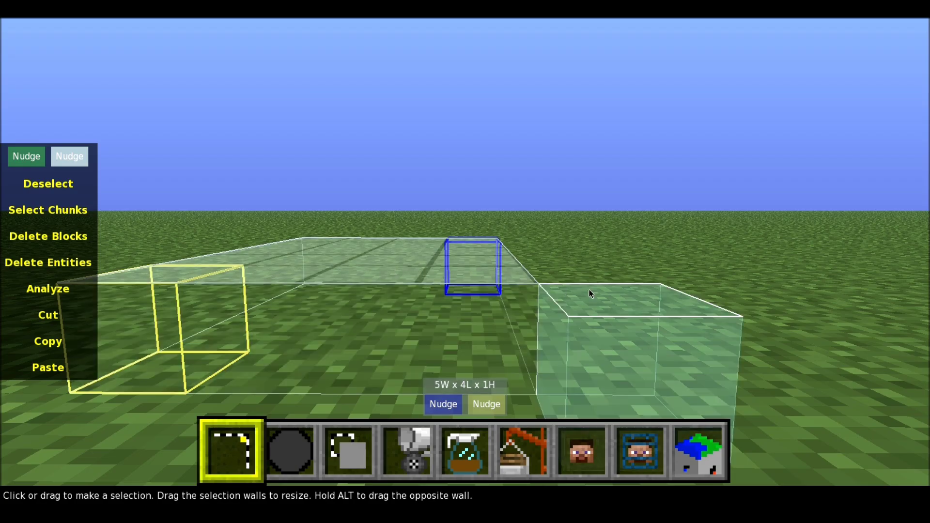
pyautogui.moveTo(427, 286)
pyautogui.mouseDown(button='right')
pyautogui.moveTo(465, 262)
pyautogui.moveTo(316, 234)
pyautogui.moveTo(465, 262)
pyautogui.mouseUp(button='right')
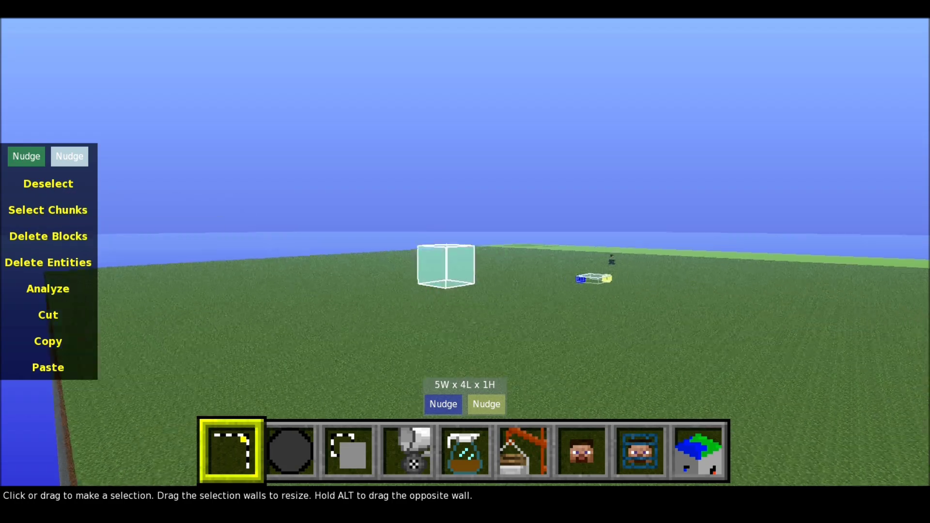
pyautogui.moveTo(465, 262); pyautogui.dragTo(465, 261, button='right')
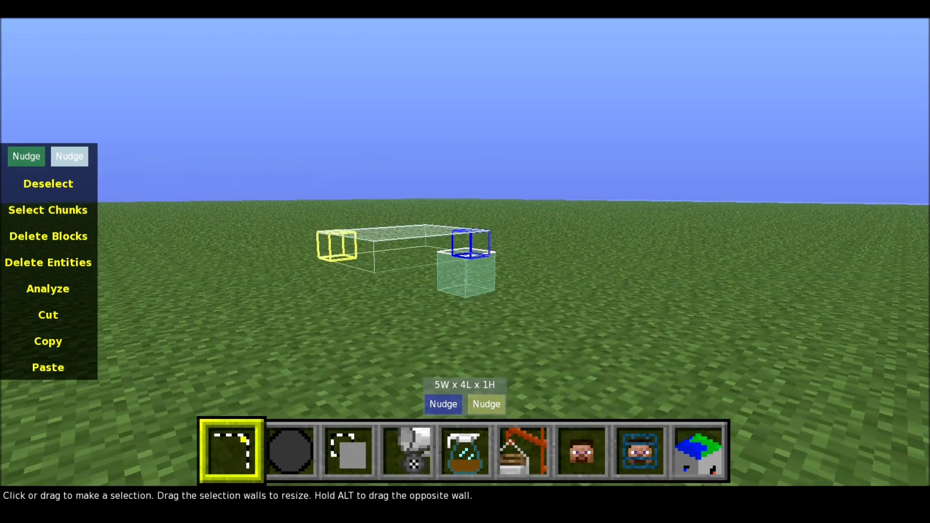
pyautogui.press('w')
pyautogui.press('s')
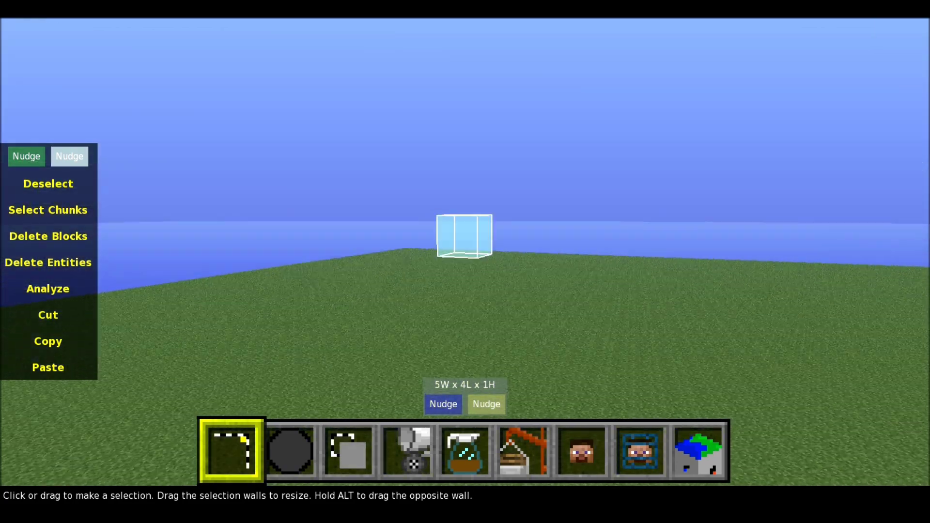